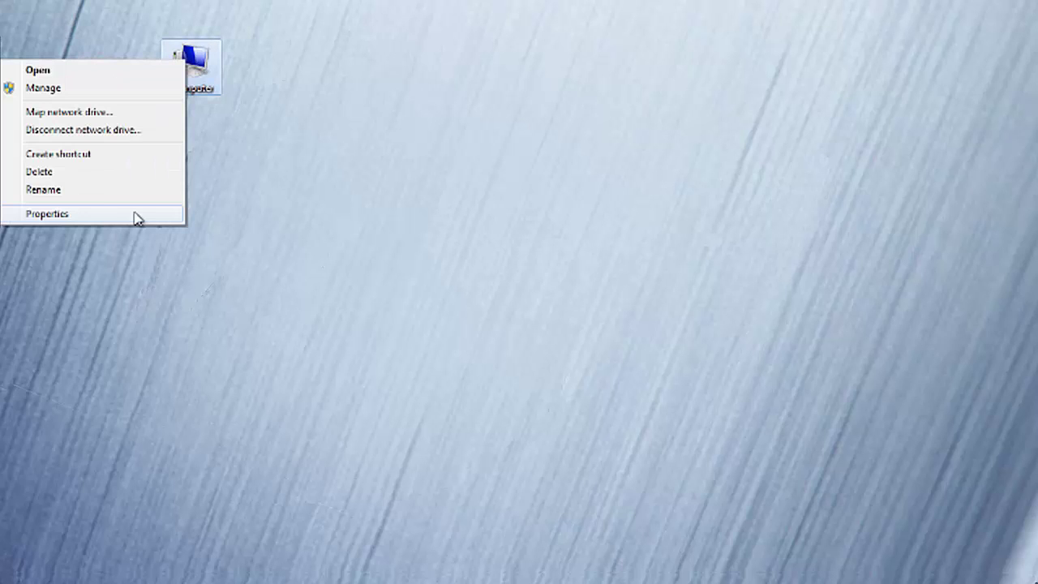
- Open Device Manager from system properties and select the NVIDIA Quadro 600 under Display adapters
{"action": "left_click", "coordinate": [47, 213]}
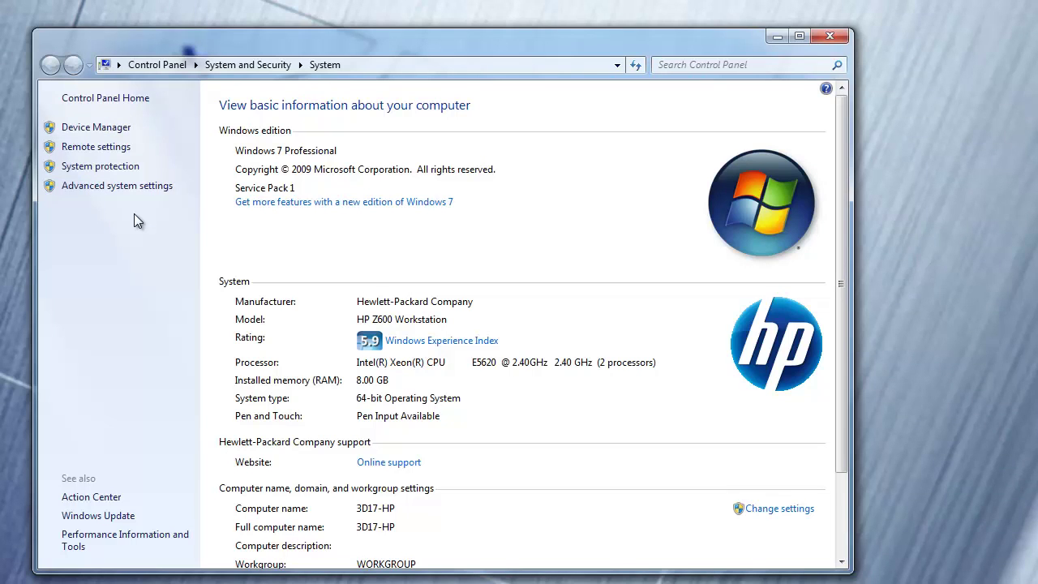
{"action": "left_click", "coordinate": [110, 132]}
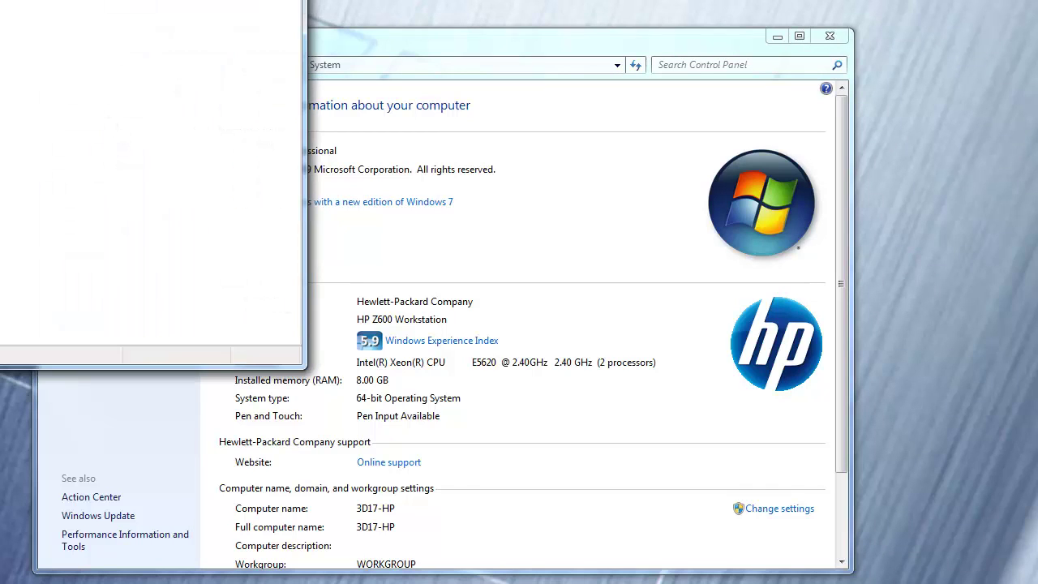
{"action": "left_click_drag", "start_coordinate": [131, 0], "coordinate": [484, 91]}
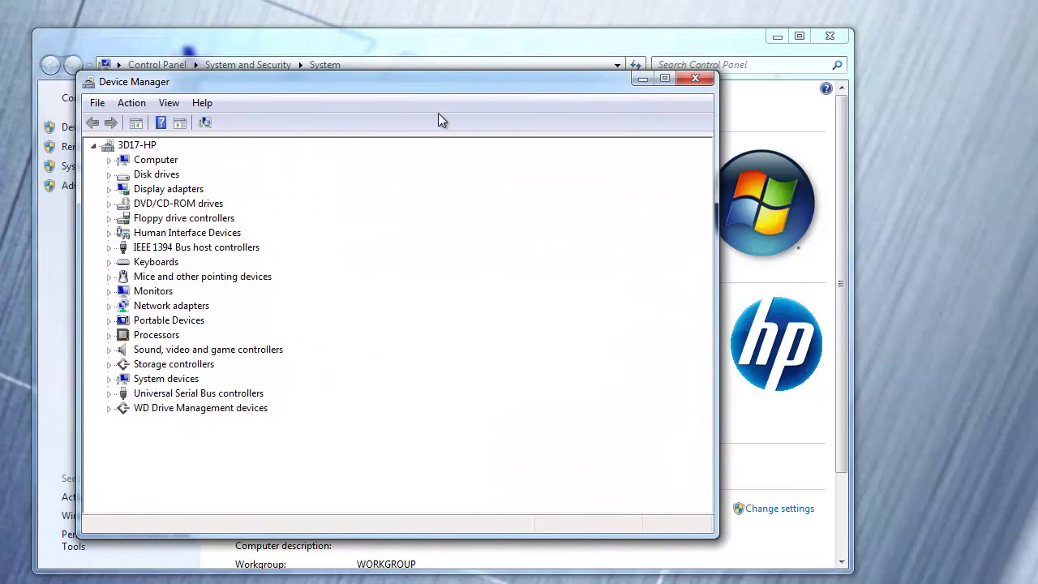
{"action": "double_click", "coordinate": [171, 190]}
{"action": "left_click", "coordinate": [187, 205]}
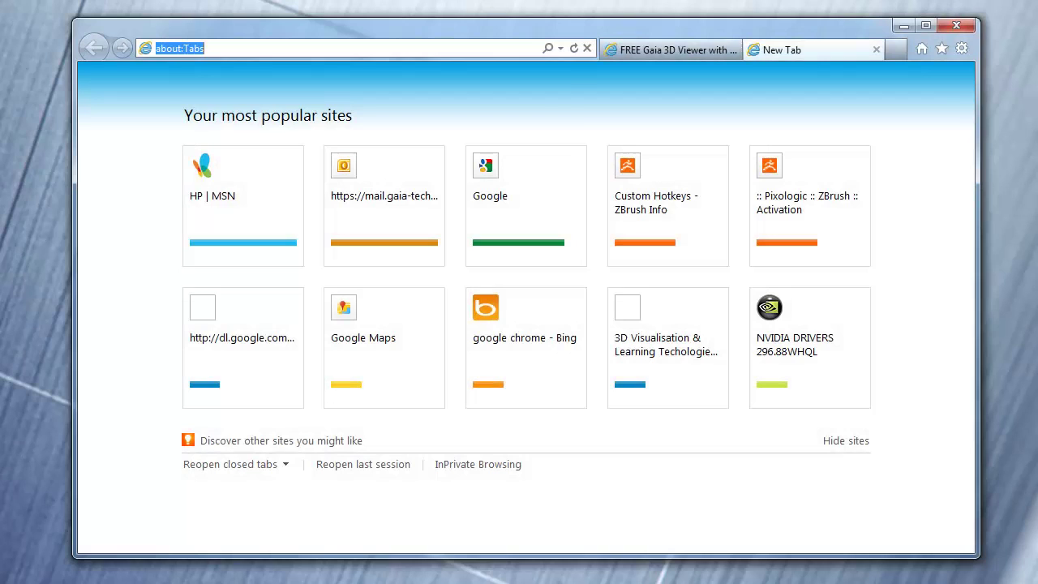
- On nvidia.co.uk/drivers, search Quadro 600 for Windows 7 64-bit and start downloading driver 297.03
{"action": "type", "text": "www.nv"}
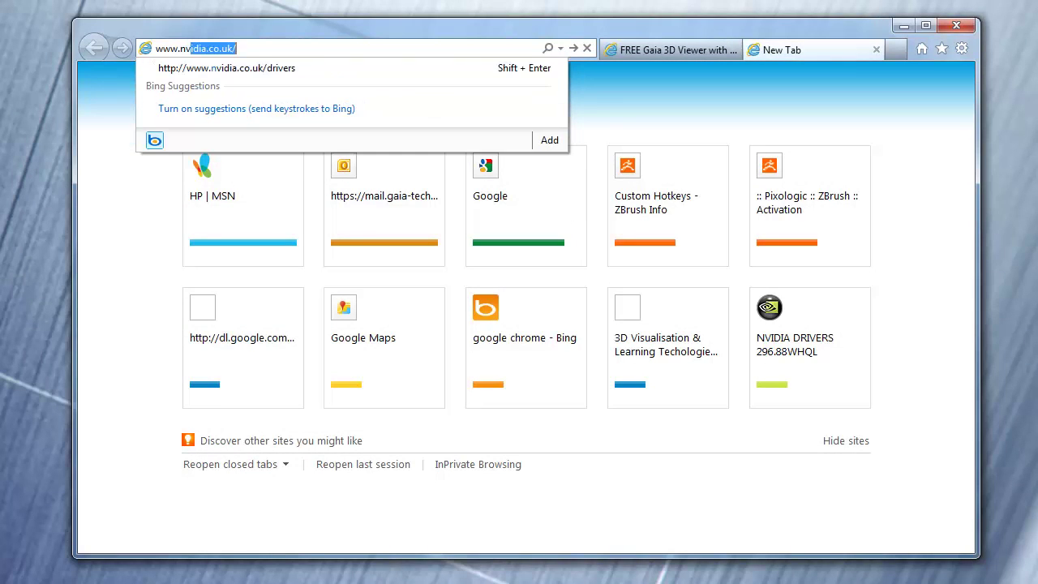
{"action": "type", "text": "idia"}
{"action": "key", "text": "Down"}
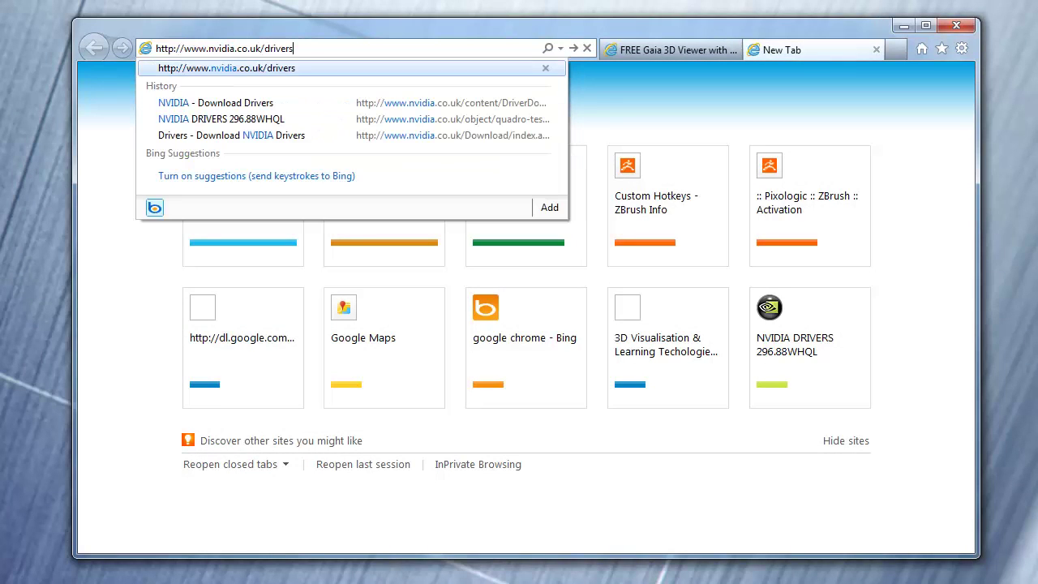
{"action": "key", "text": "Return"}
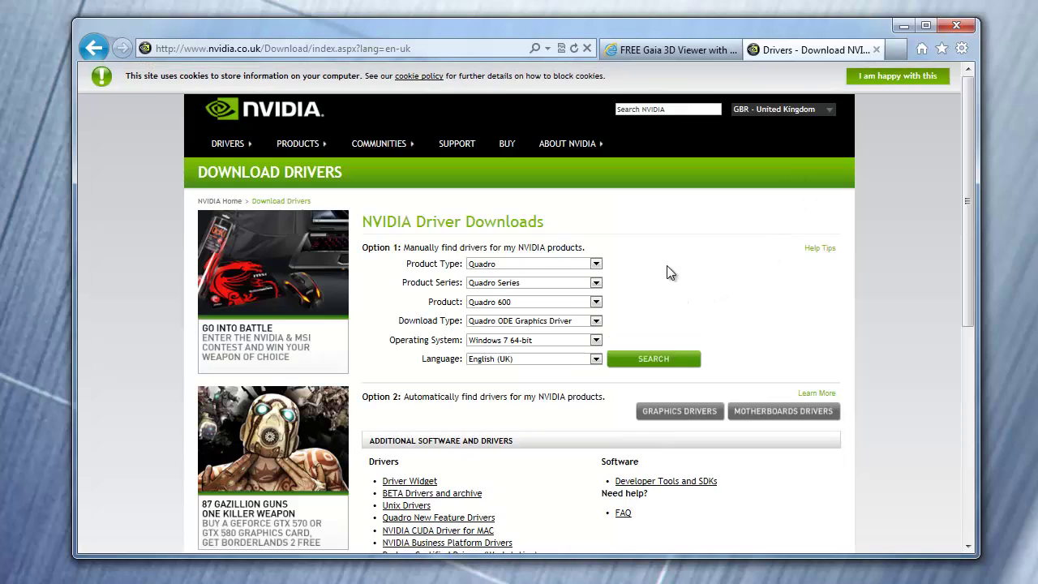
{"action": "scroll", "coordinate": [606, 292], "scroll_direction": "up", "scroll_amount": 1}
{"action": "scroll", "coordinate": [567, 289], "scroll_direction": "up", "scroll_amount": 1}
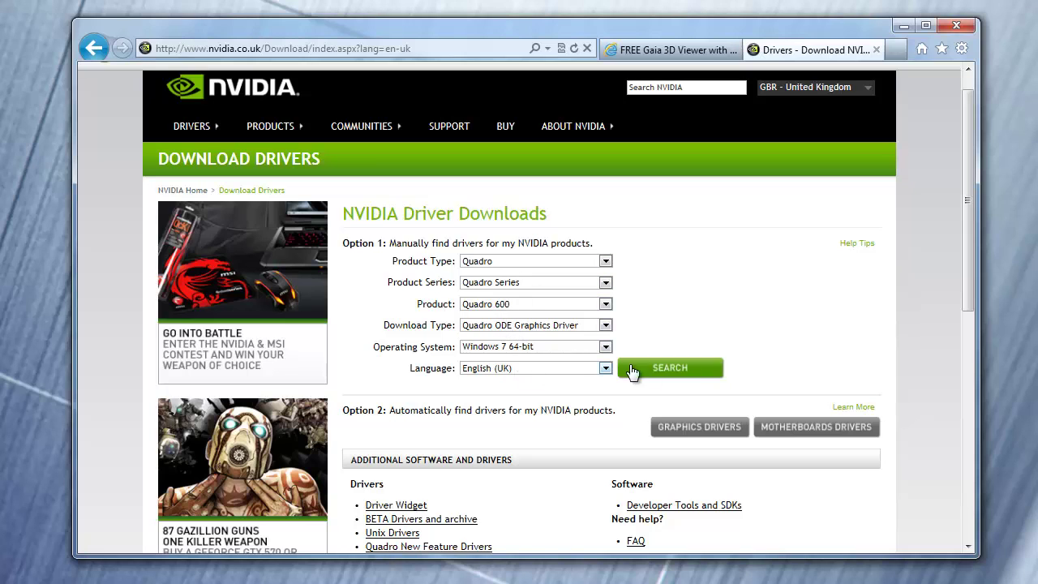
{"action": "left_click", "coordinate": [669, 369]}
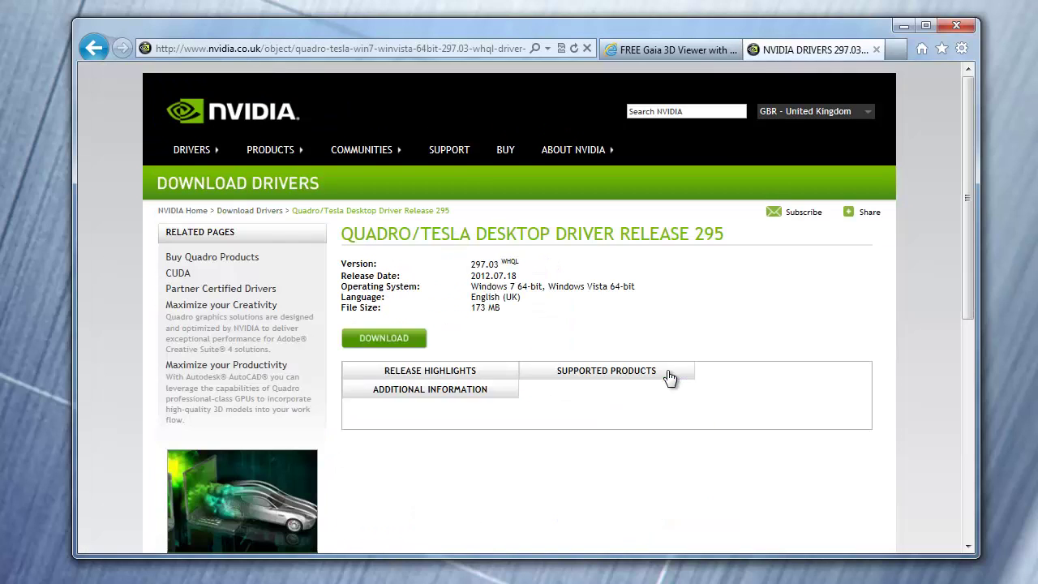
{"action": "left_click", "coordinate": [412, 349]}
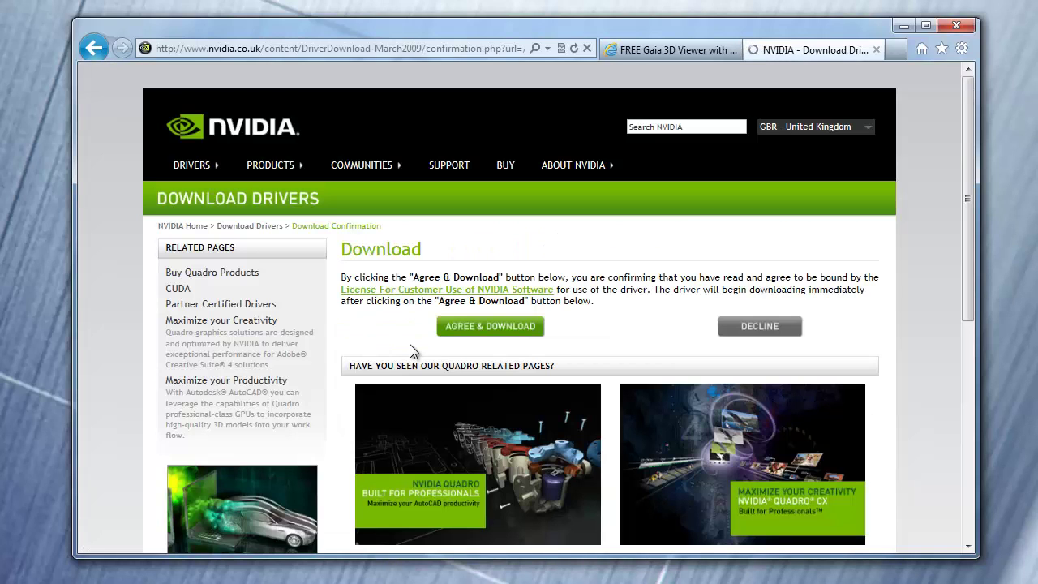
- Agree to download the 297.03 driver, run it, and extract to the default folder
{"action": "left_click", "coordinate": [471, 327]}
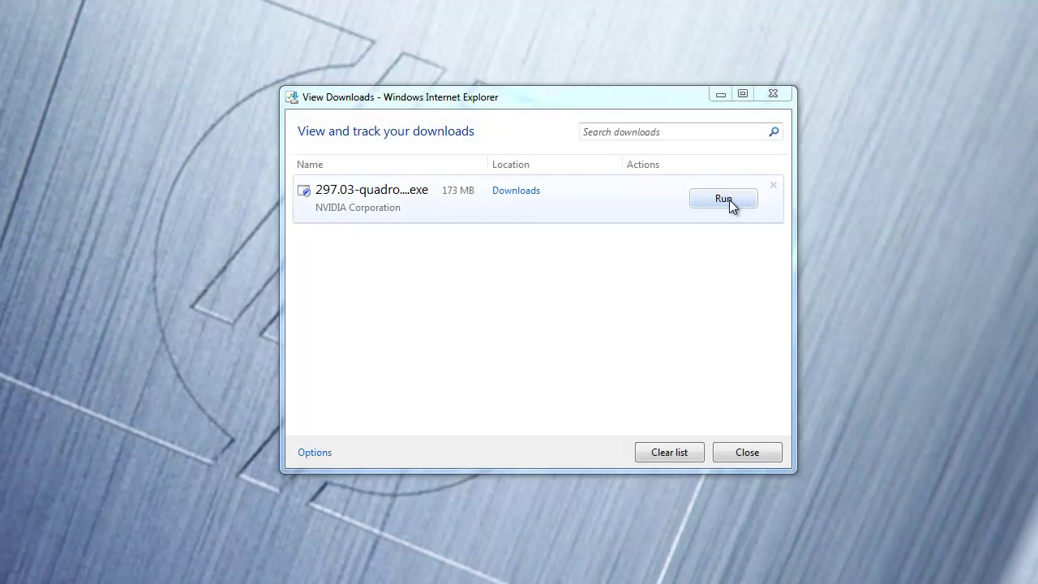
{"action": "left_click", "coordinate": [729, 199]}
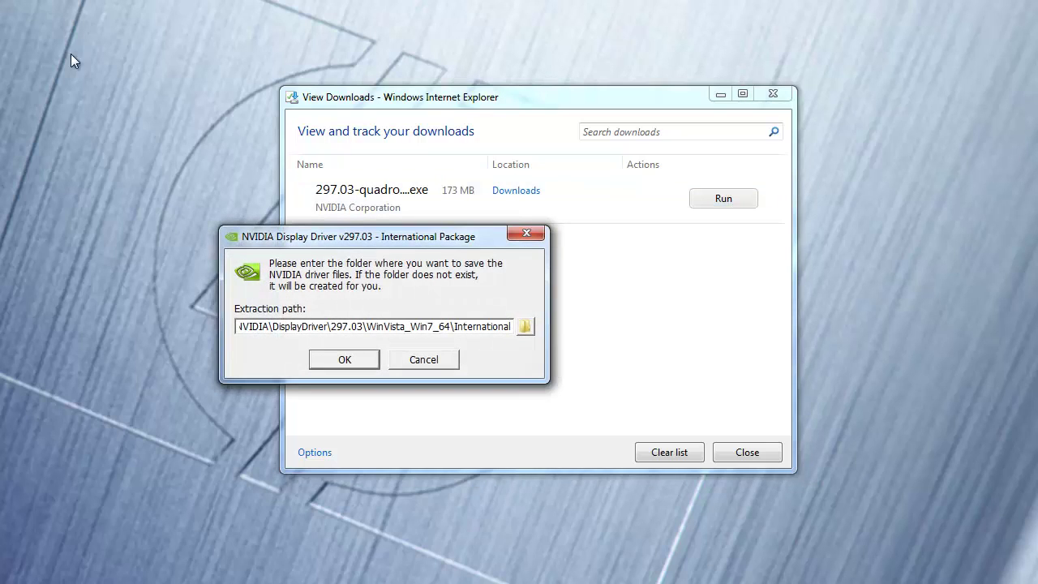
{"action": "left_click", "coordinate": [344, 361]}
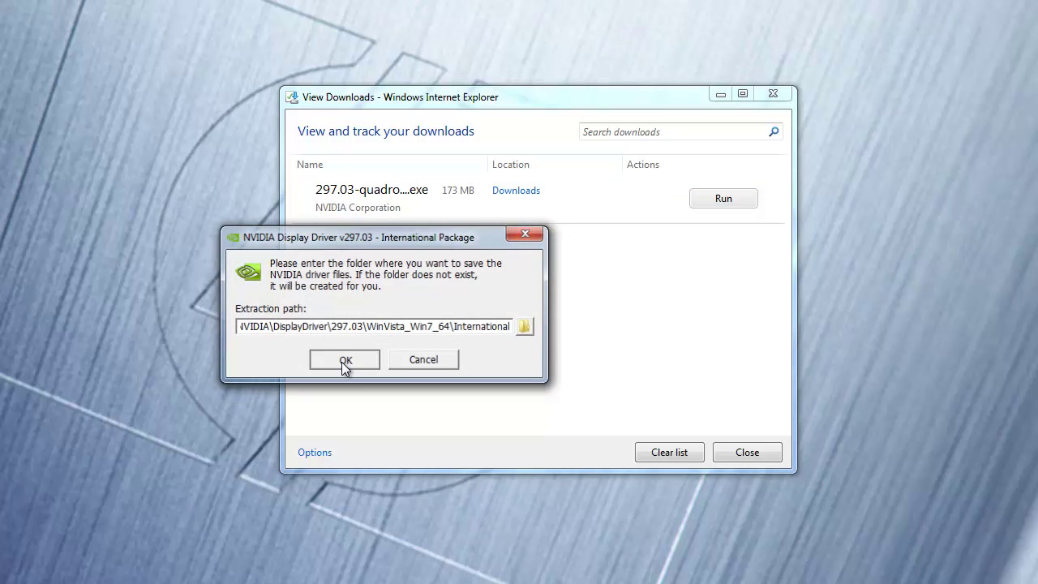
{"action": "left_click", "coordinate": [344, 360]}
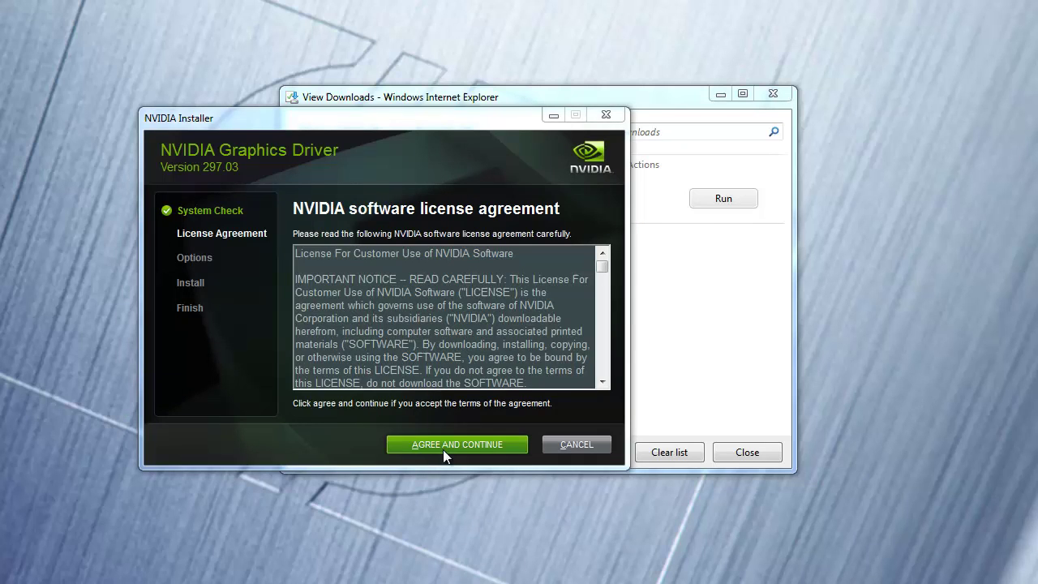
- Accept the NVIDIA licence and install driver 297.03 using the Custom (Advanced) option
{"action": "left_click", "coordinate": [446, 442]}
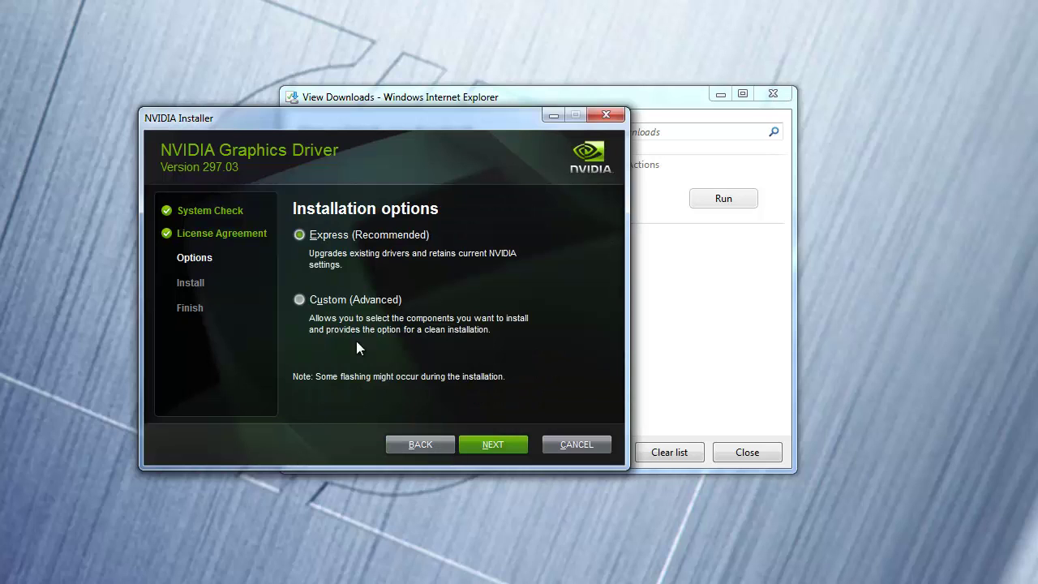
{"action": "left_click", "coordinate": [299, 300]}
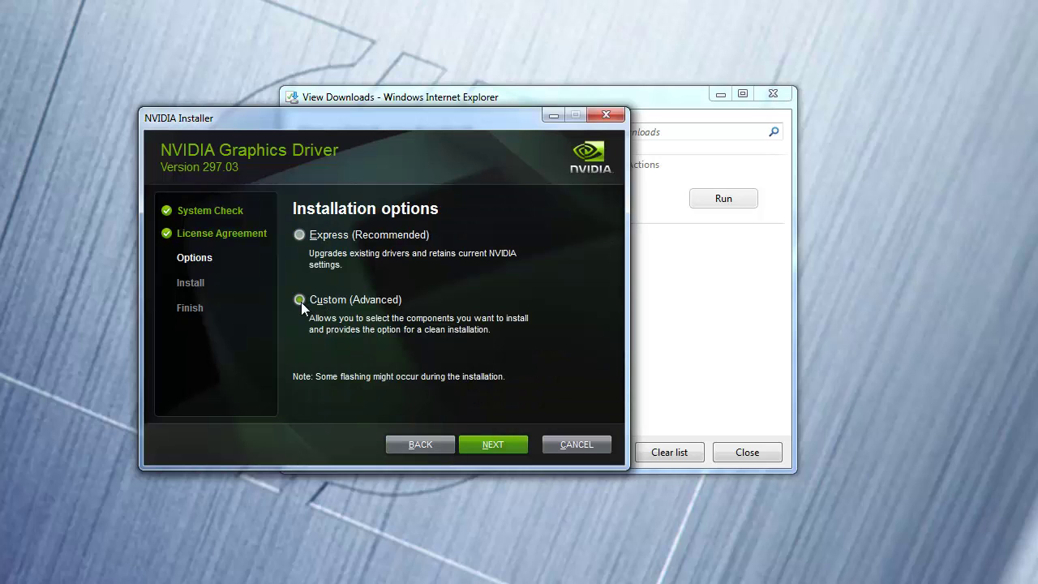
{"action": "left_click", "coordinate": [493, 444]}
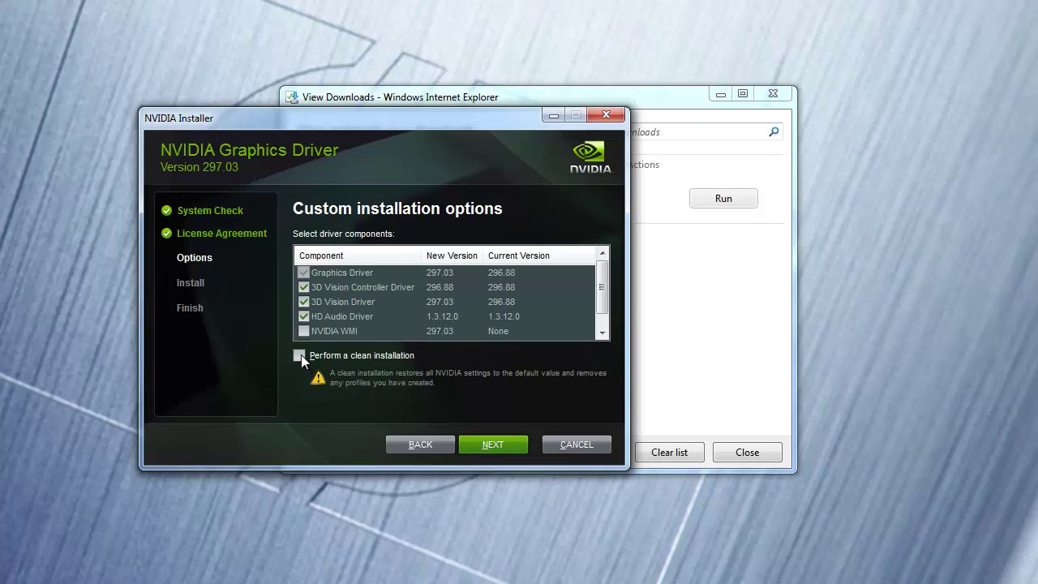
{"action": "left_click", "coordinate": [491, 444]}
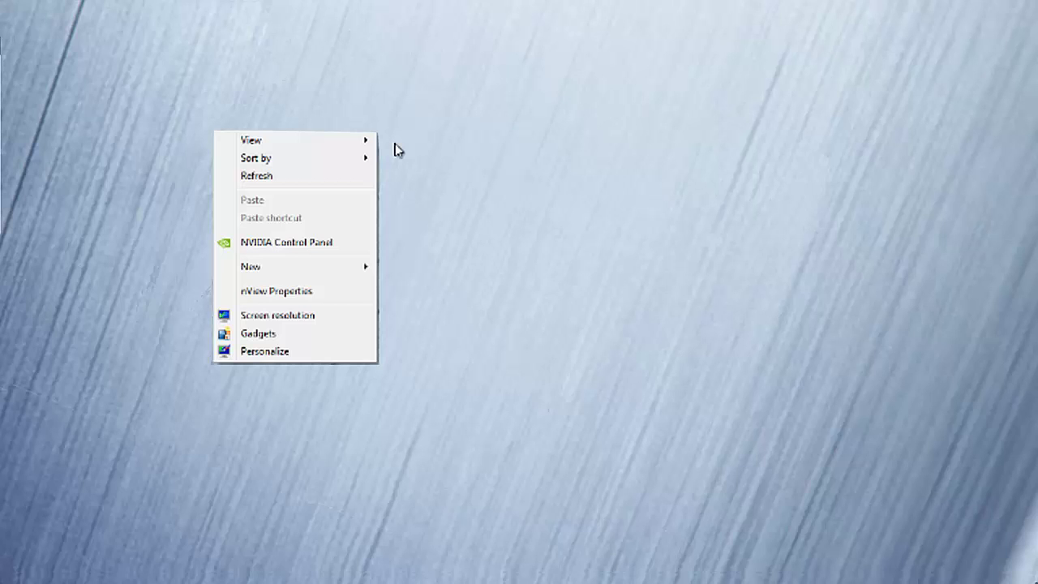
- In Manage 3D settings, set the global preset to 3D OpenGL Stereo
{"action": "left_click", "coordinate": [330, 243]}
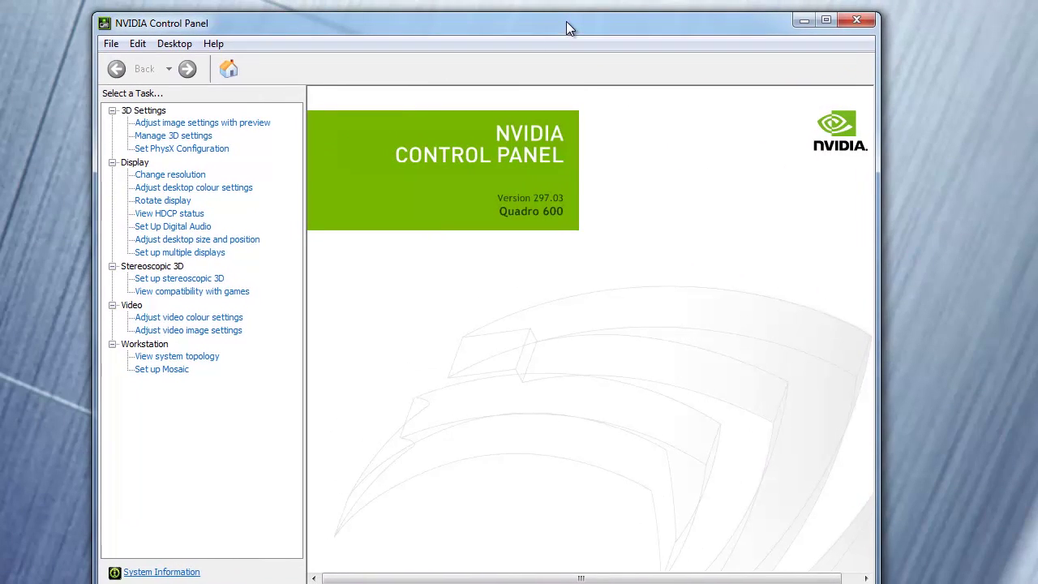
{"action": "mouse_move", "coordinate": [561, 12]}
{"action": "left_mouse_down"}
{"action": "mouse_move", "coordinate": [554, 38]}
{"action": "mouse_move", "coordinate": [559, 22]}
{"action": "left_mouse_up"}
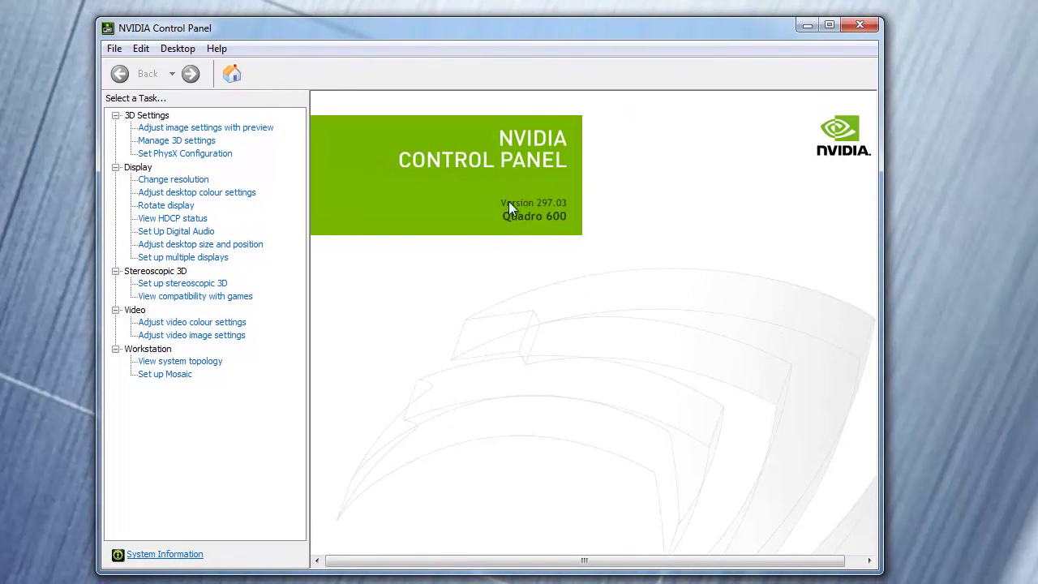
{"action": "left_click", "coordinate": [180, 141]}
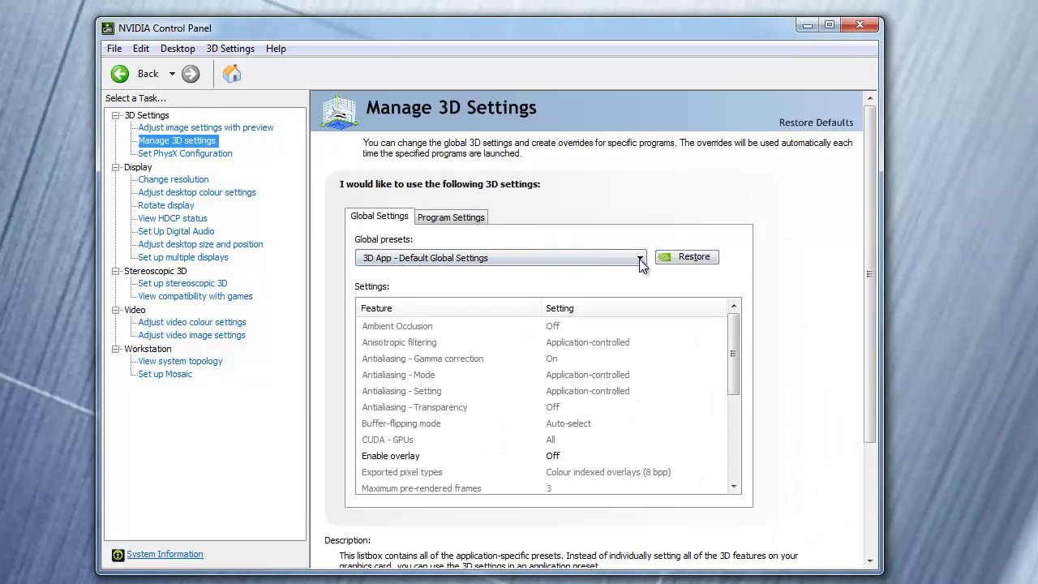
{"action": "left_click", "coordinate": [619, 259]}
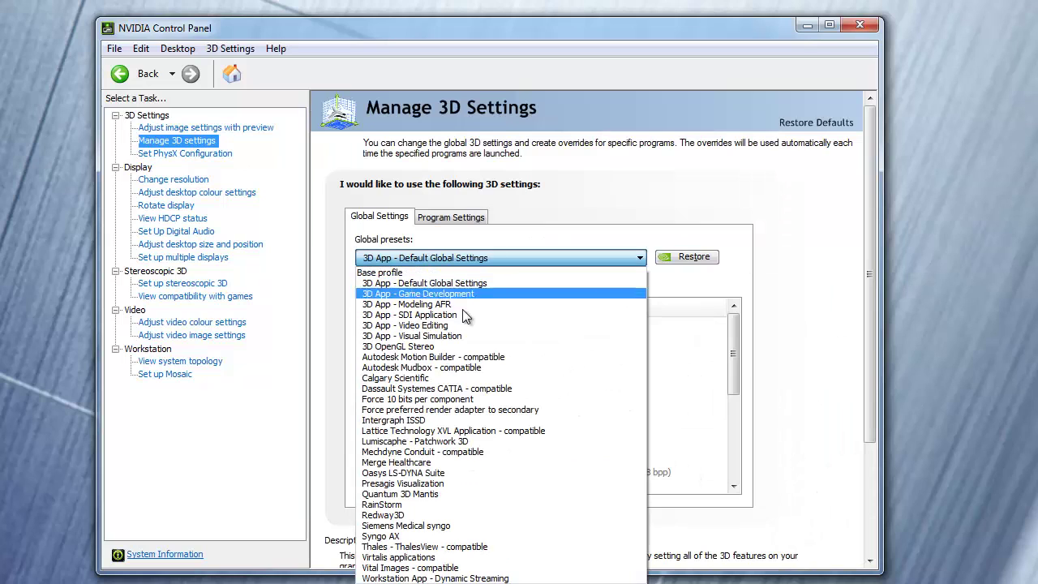
{"action": "left_click", "coordinate": [435, 348]}
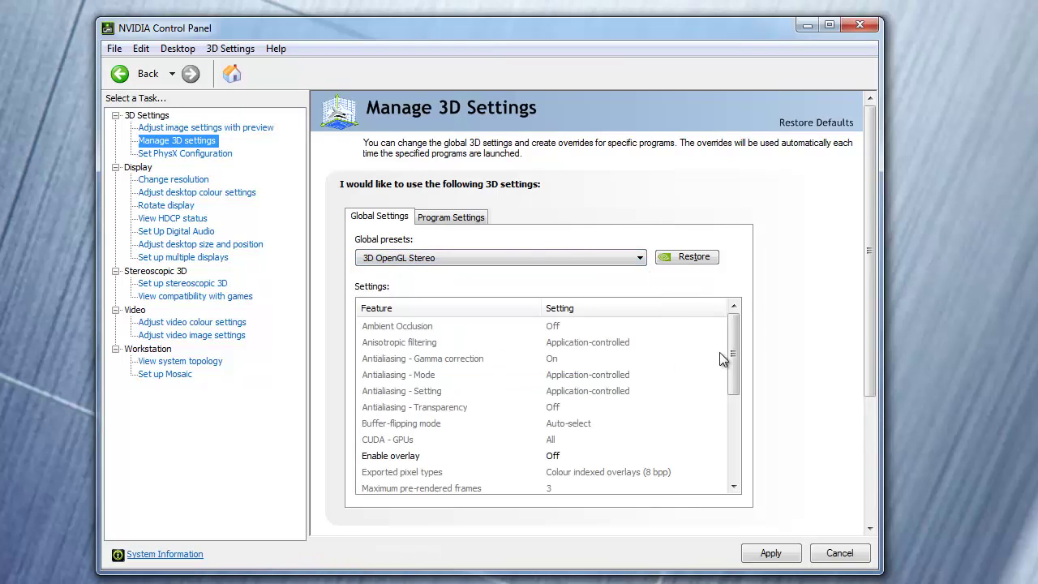
- Set Stereo - Display mode to Generic active stereo
{"action": "left_click_drag", "start_coordinate": [735, 351], "coordinate": [739, 451]}
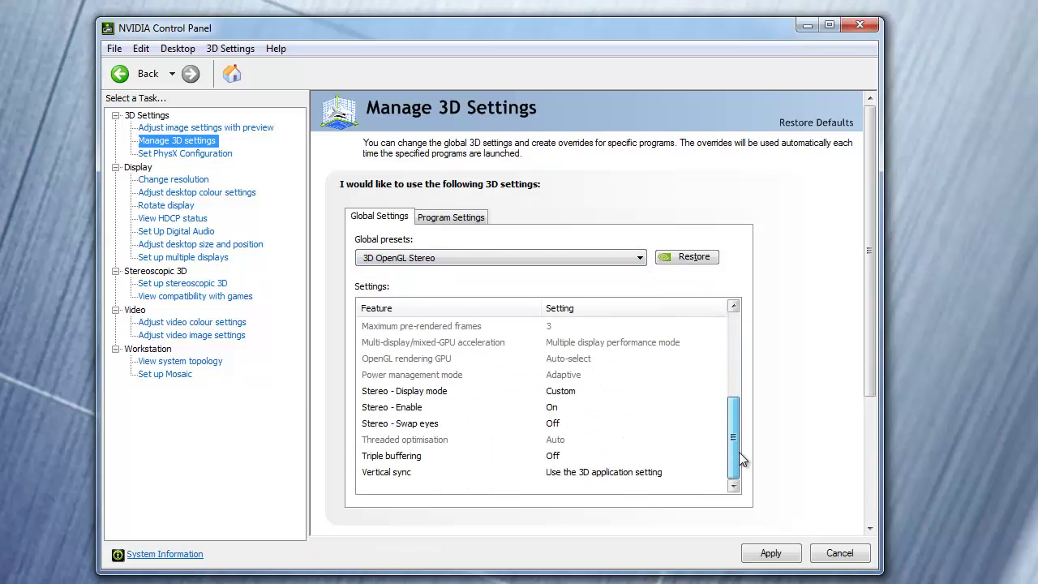
{"action": "left_click", "coordinate": [445, 393]}
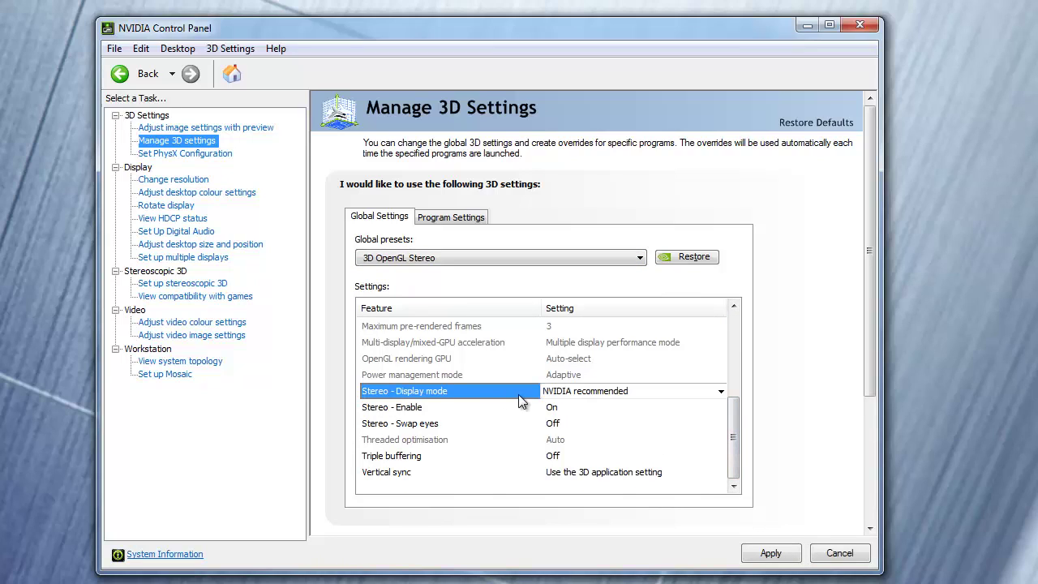
{"action": "left_click", "coordinate": [568, 394]}
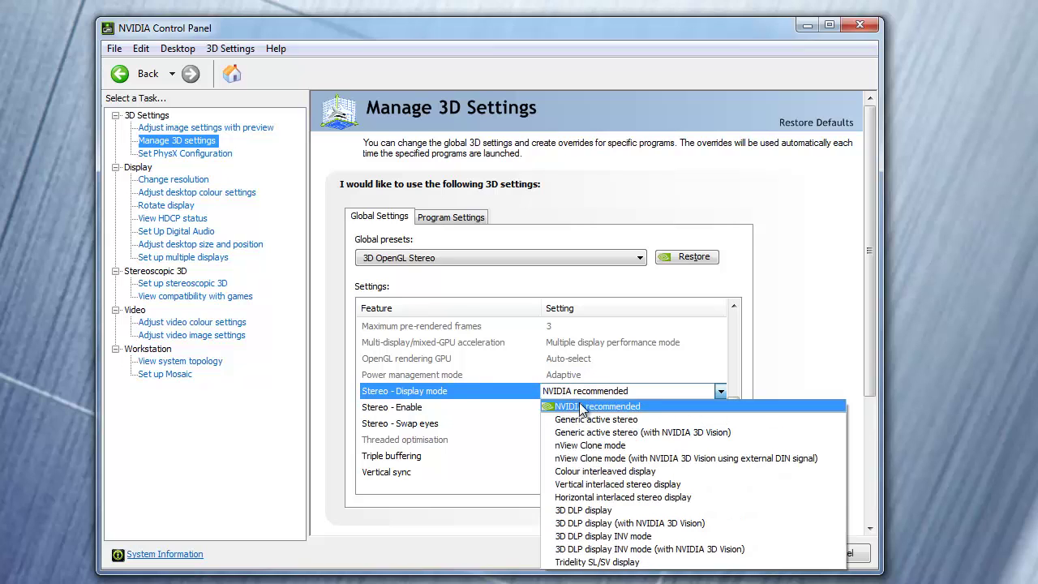
{"action": "left_click", "coordinate": [619, 420]}
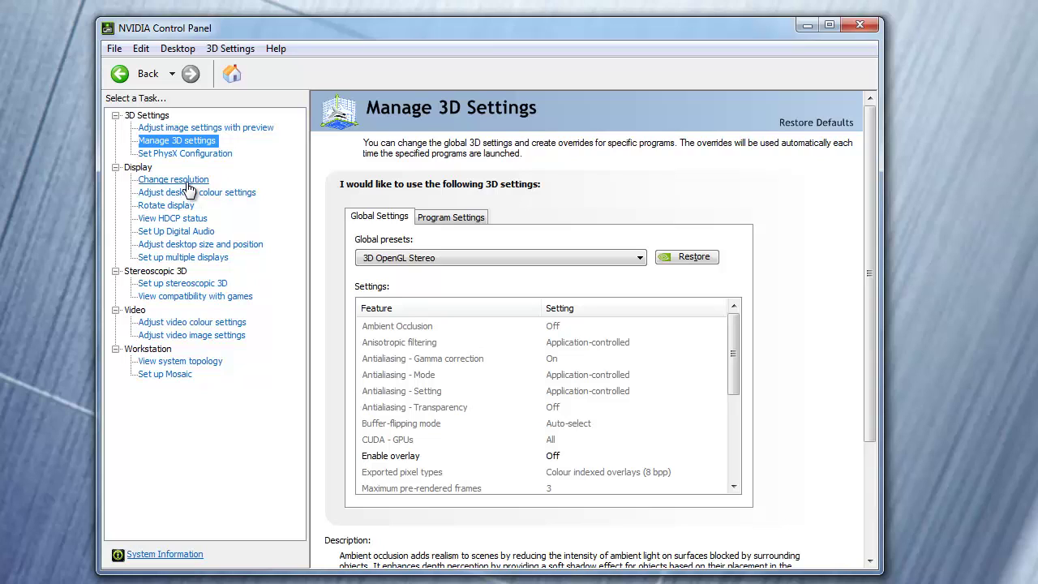
- Open Change resolution for 1920 × 1080 and expand the refresh rate choices to pick 120Hz
{"action": "left_click", "coordinate": [189, 185]}
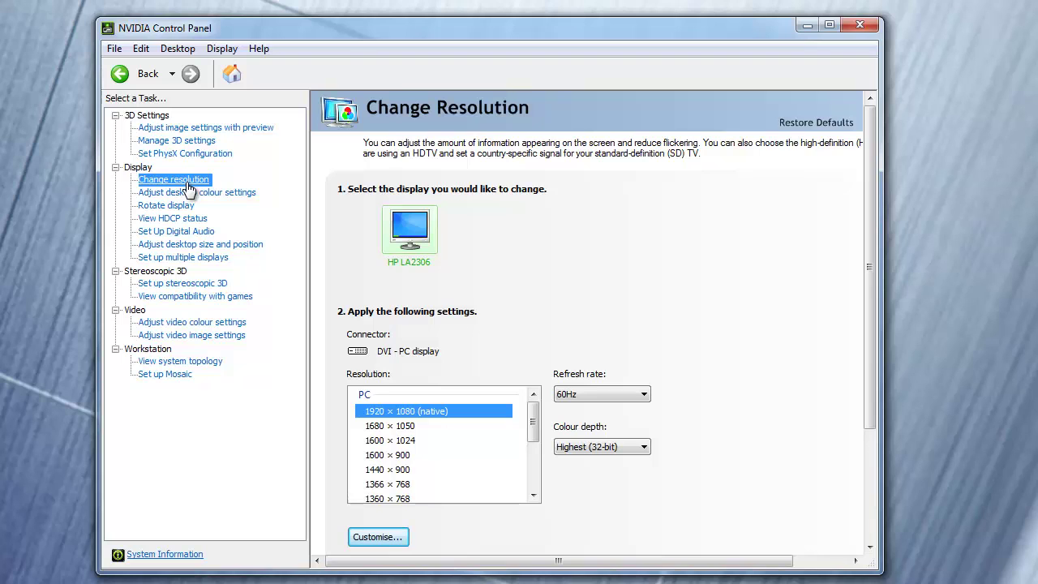
{"action": "left_click", "coordinate": [601, 397]}
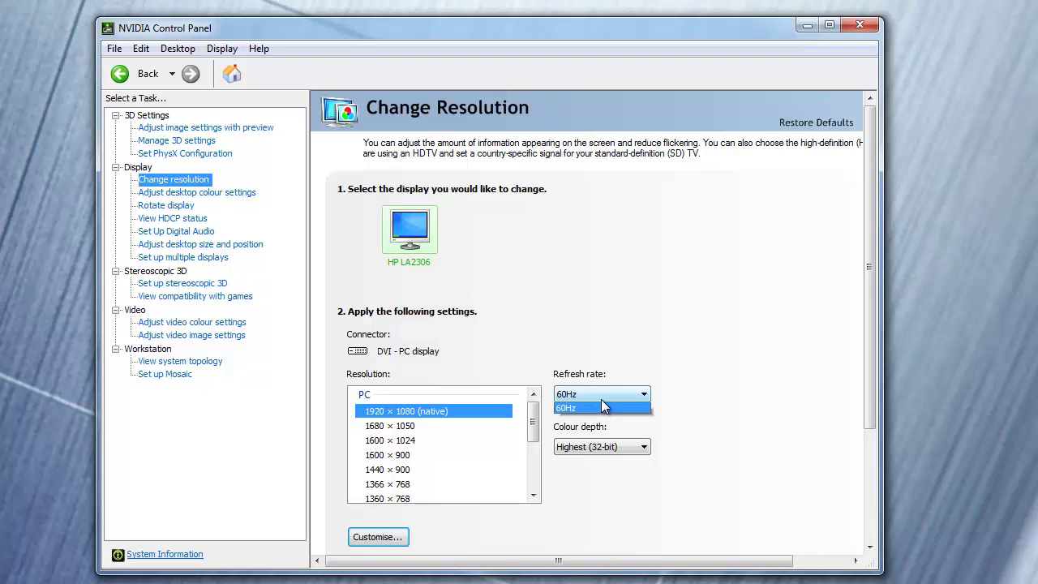